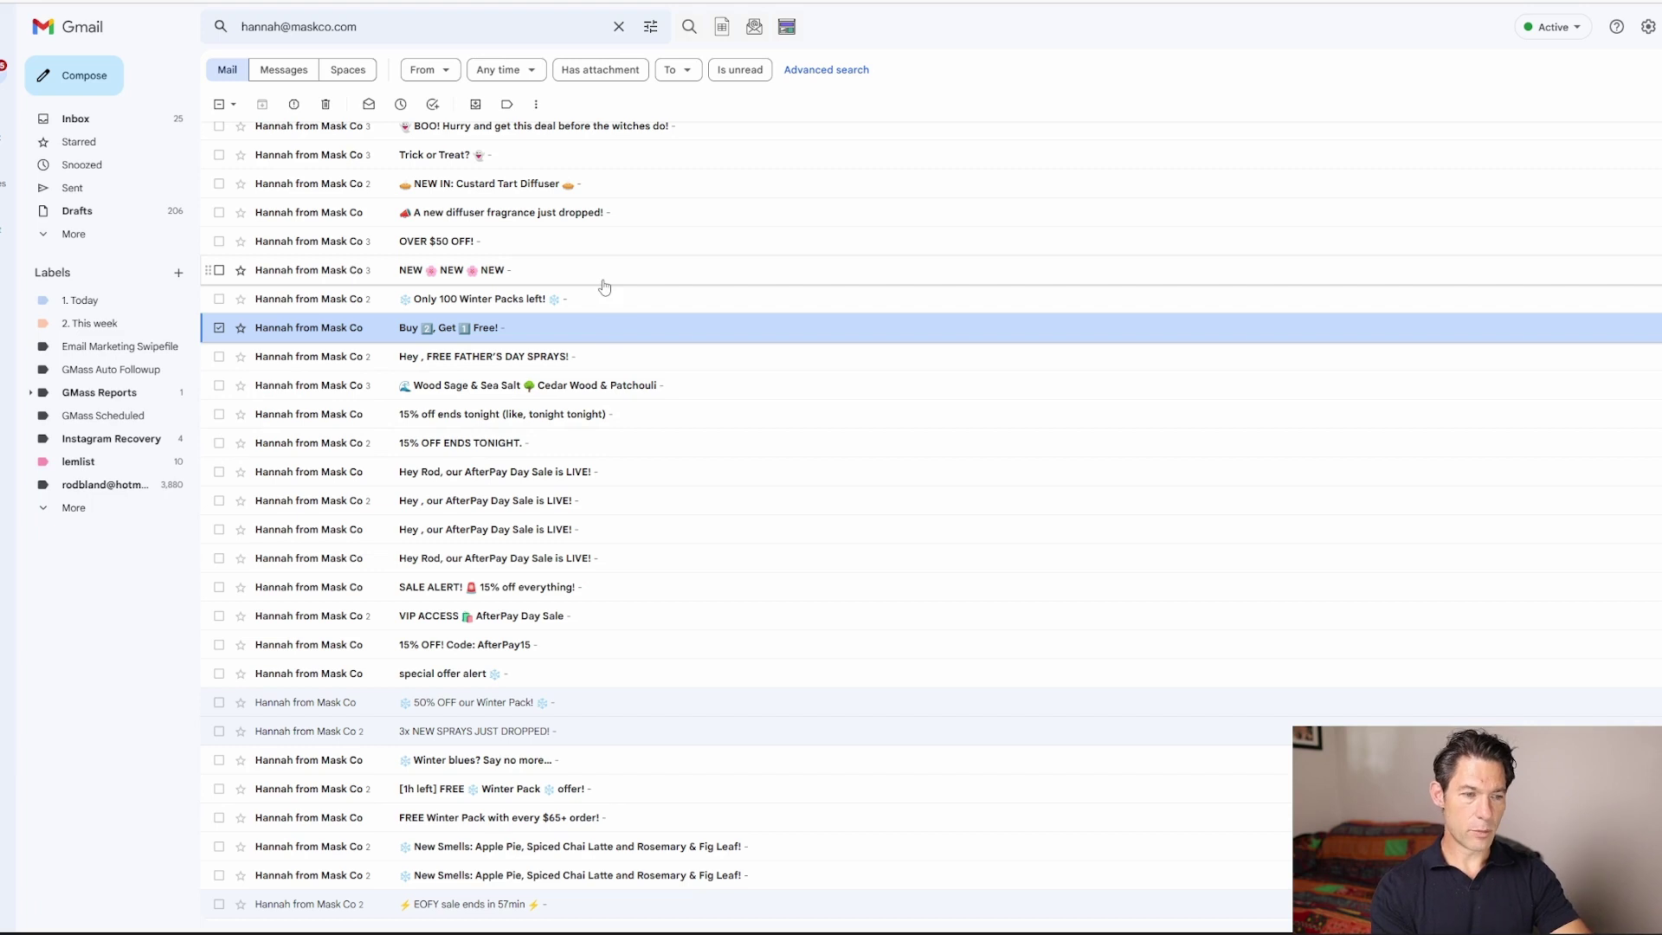
# Scroll through the Mask Co promotional email subject lines in Gmail.
pyautogui.scroll(8, 604, 286)
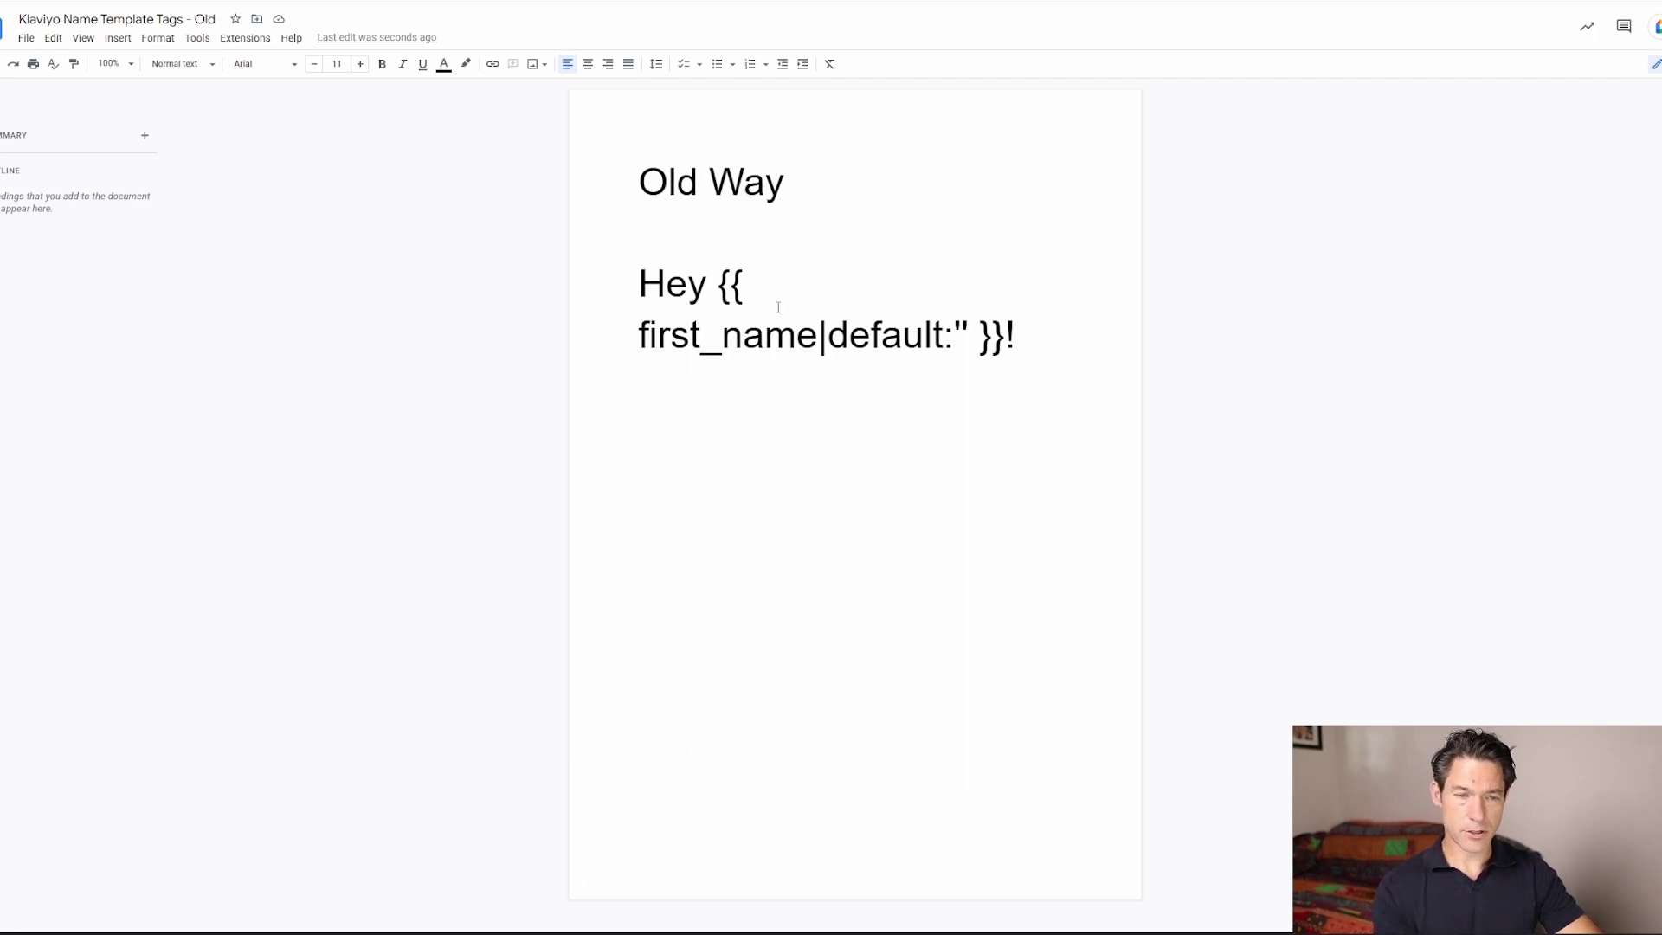
# Paste the sample email subject line and the {{ first_name|default }} greeting template below the greeting example.
pyautogui.click(1040, 345)
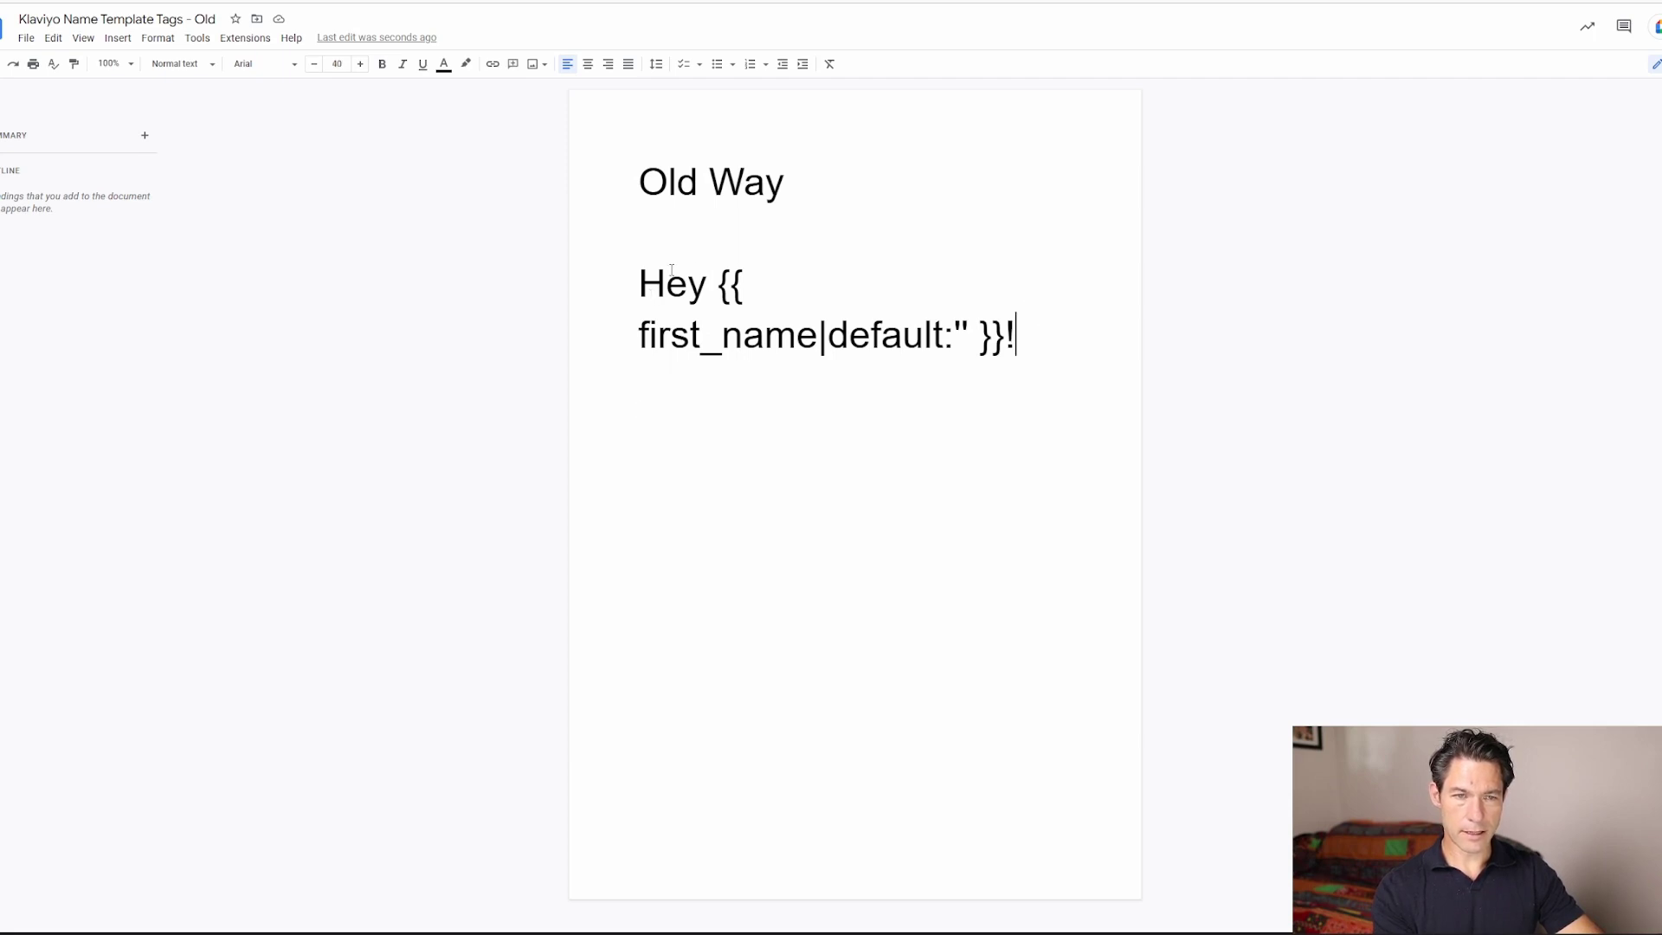
pyautogui.press('Return')
pyautogui.write('Rod, want to save 30% on Mask?')
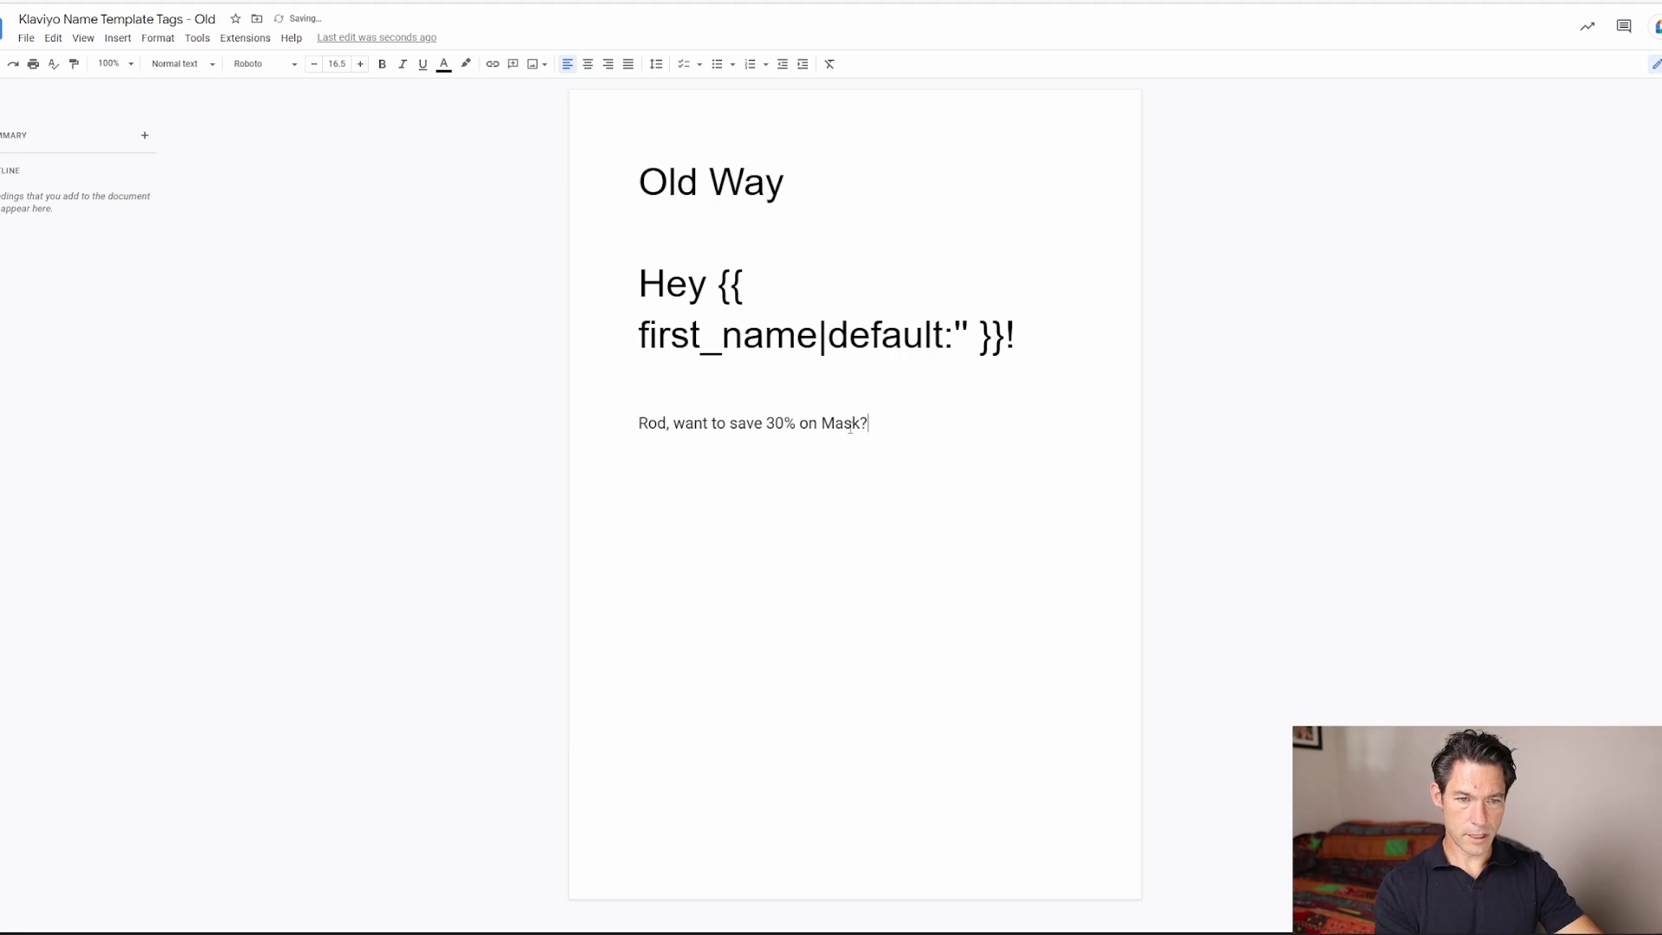
pyautogui.press('Return')
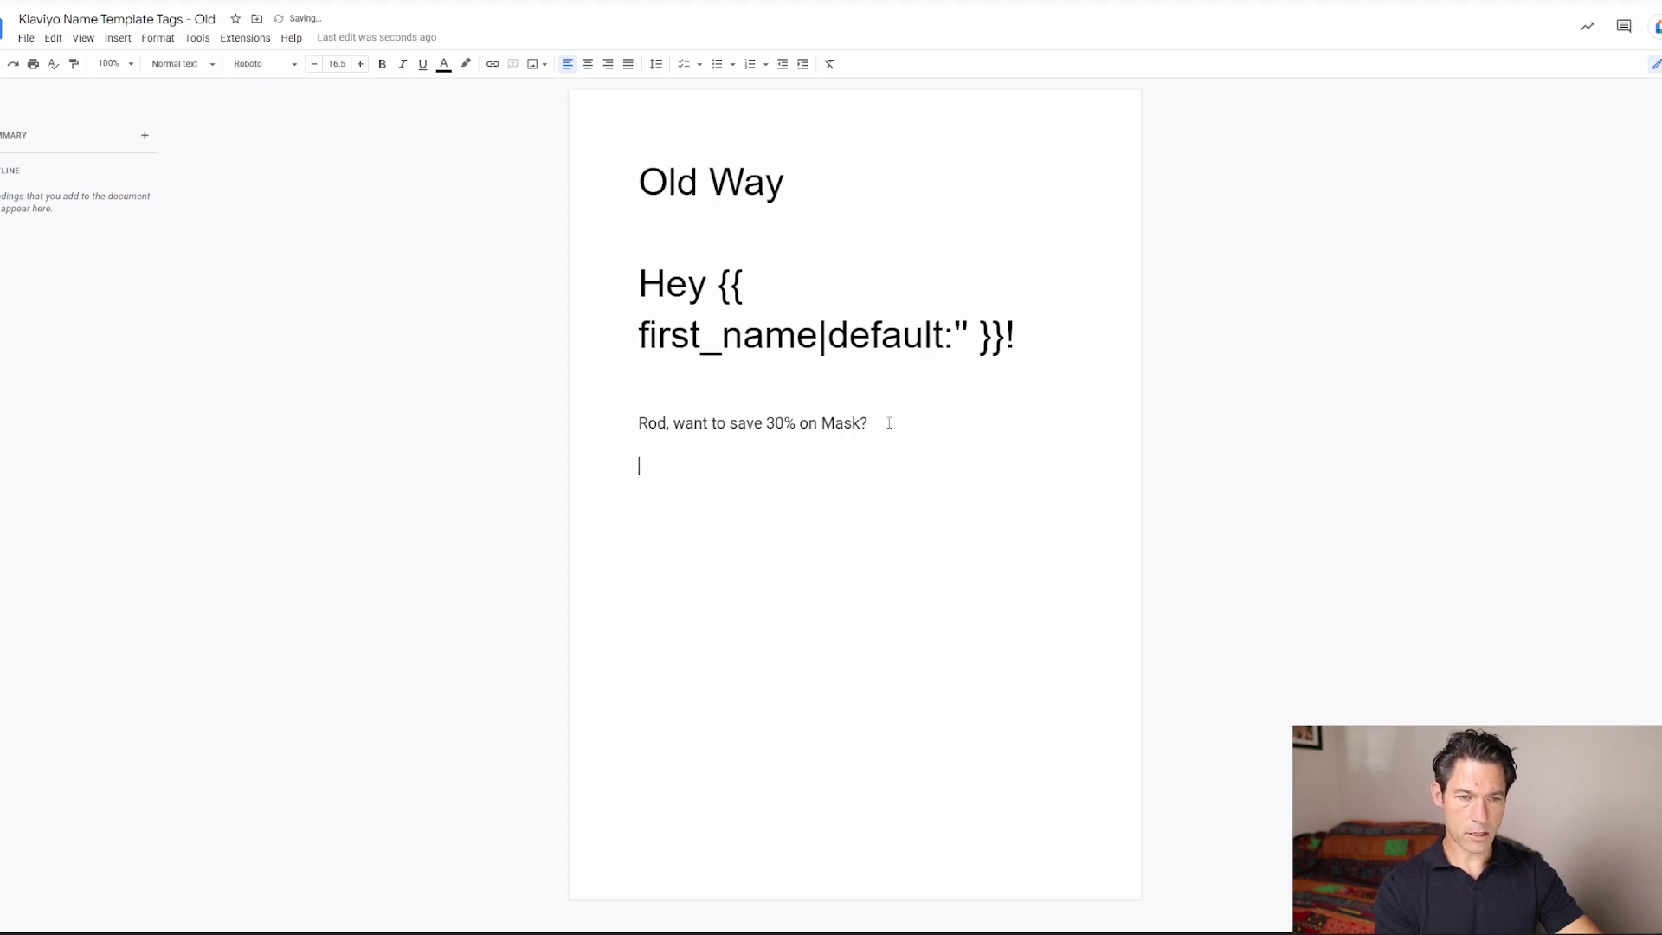
pyautogui.write('Hey {{ first_name|default:" }}!')
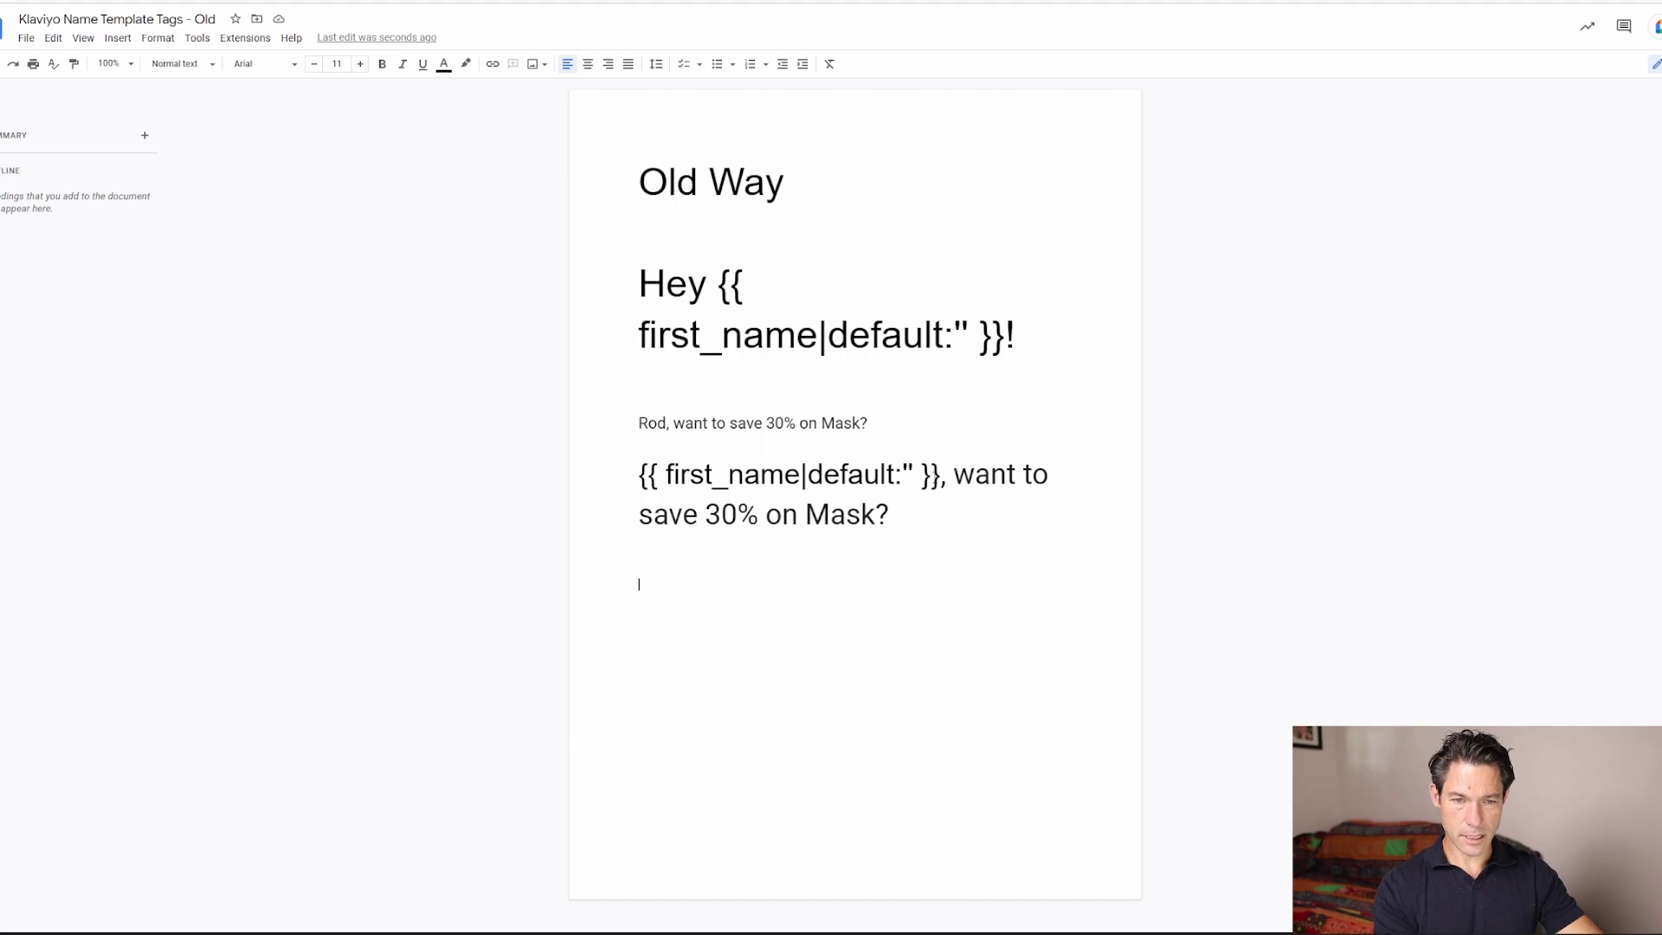
pyautogui.click(908, 472)
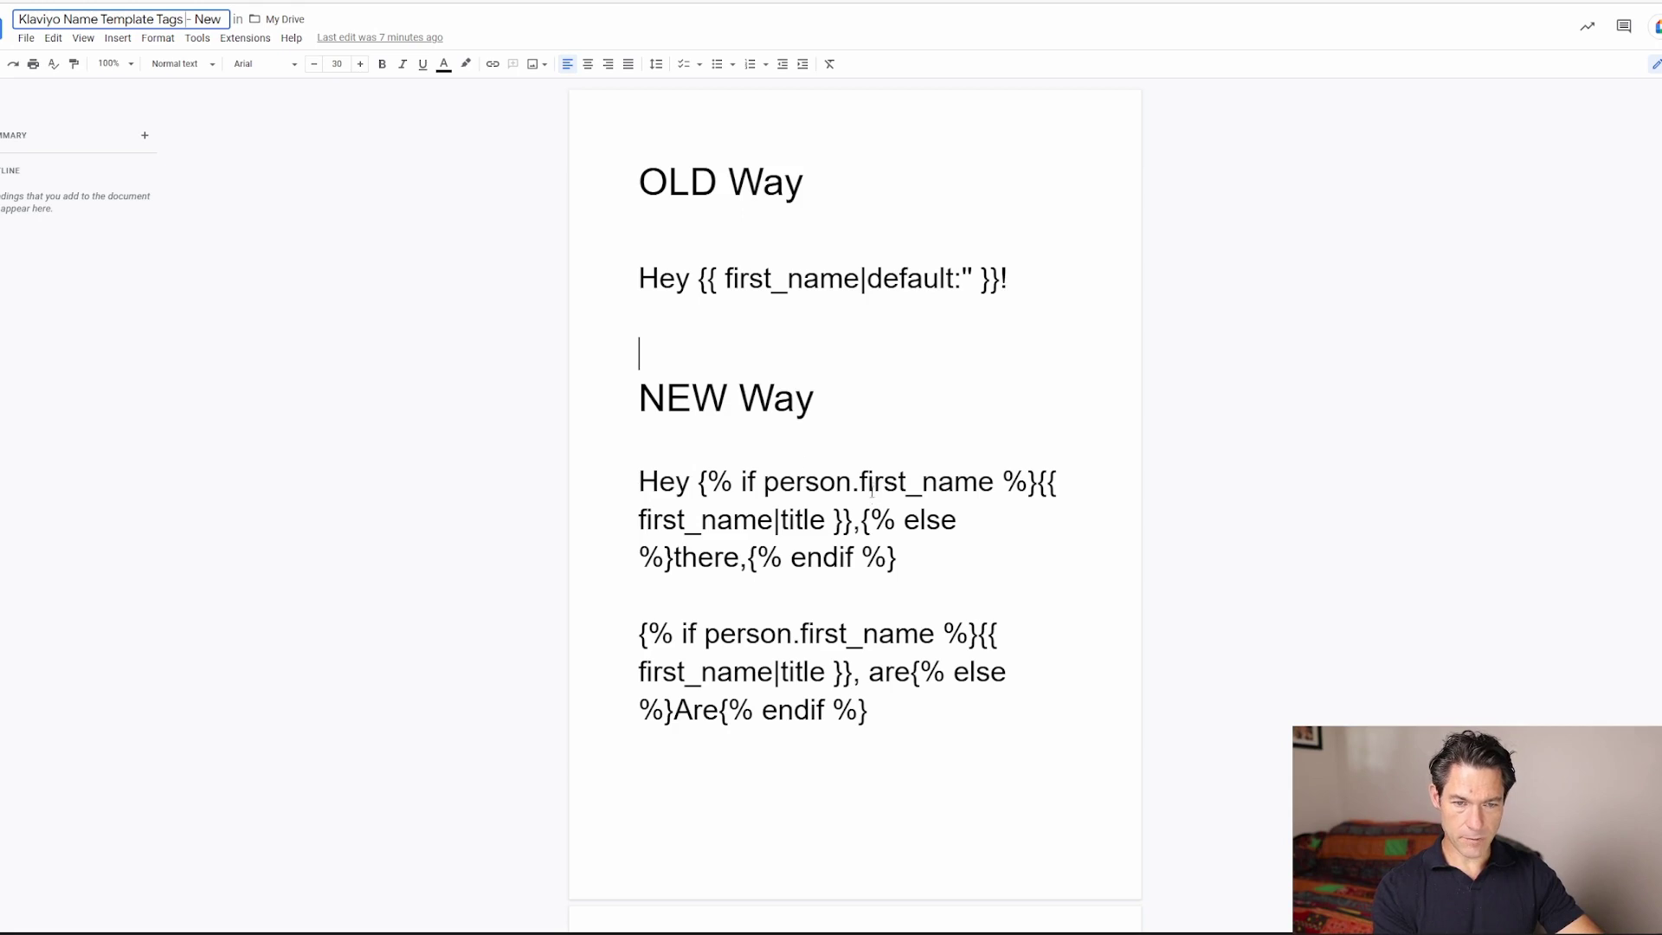
pyautogui.click(803, 519)
pyautogui.press('Left')
pyautogui.press('Left')
pyautogui.press('Left')
pyautogui.press('Right')
pyautogui.press('Right')
pyautogui.press('Right')
pyautogui.press('Right')
pyautogui.press('Right')
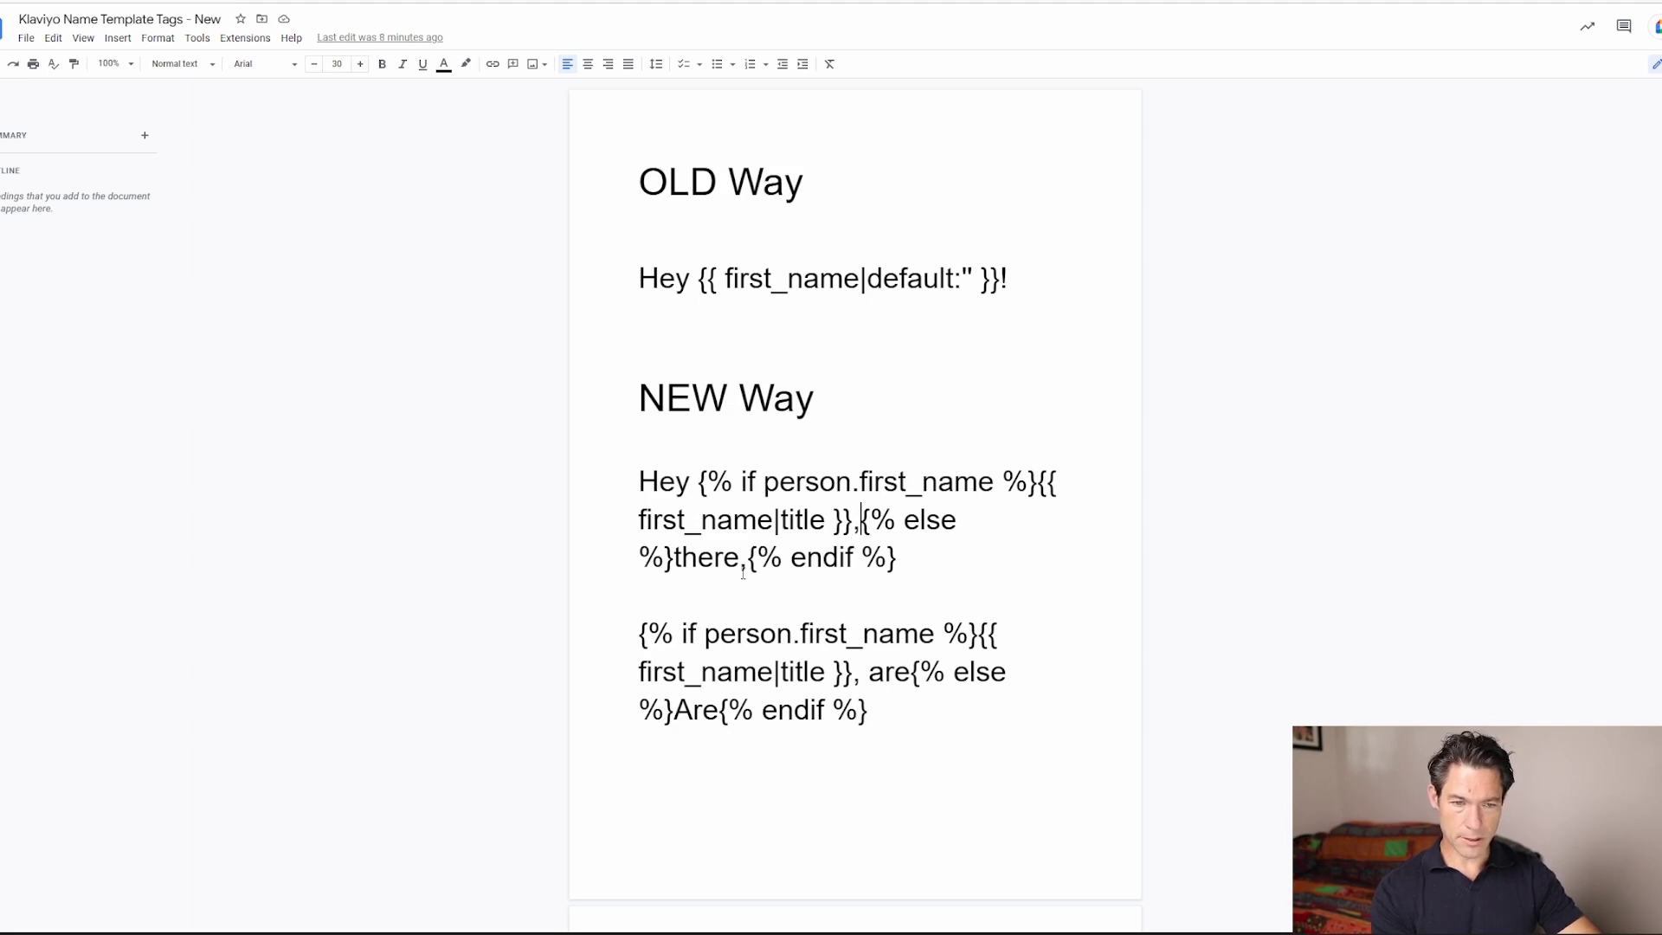
pyautogui.click(938, 563)
# Under the first template, add its named greeting result and the 'Hey there,' fallback.
pyautogui.press('Return')
pyautogui.press('Return')
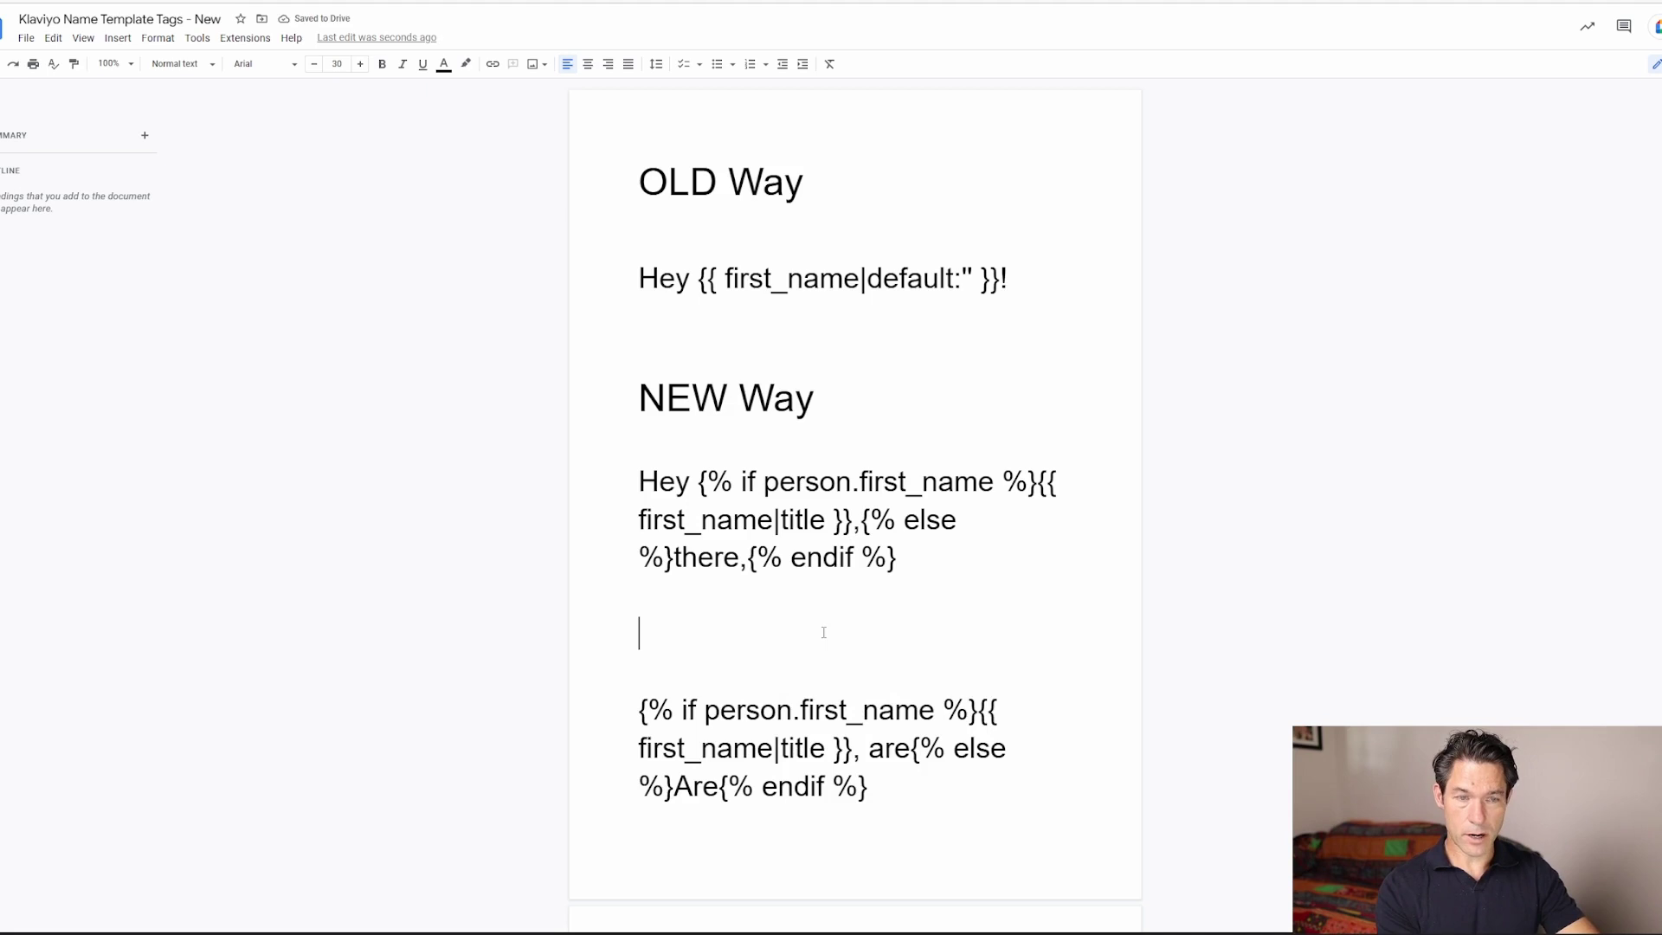
pyautogui.write('Hey')
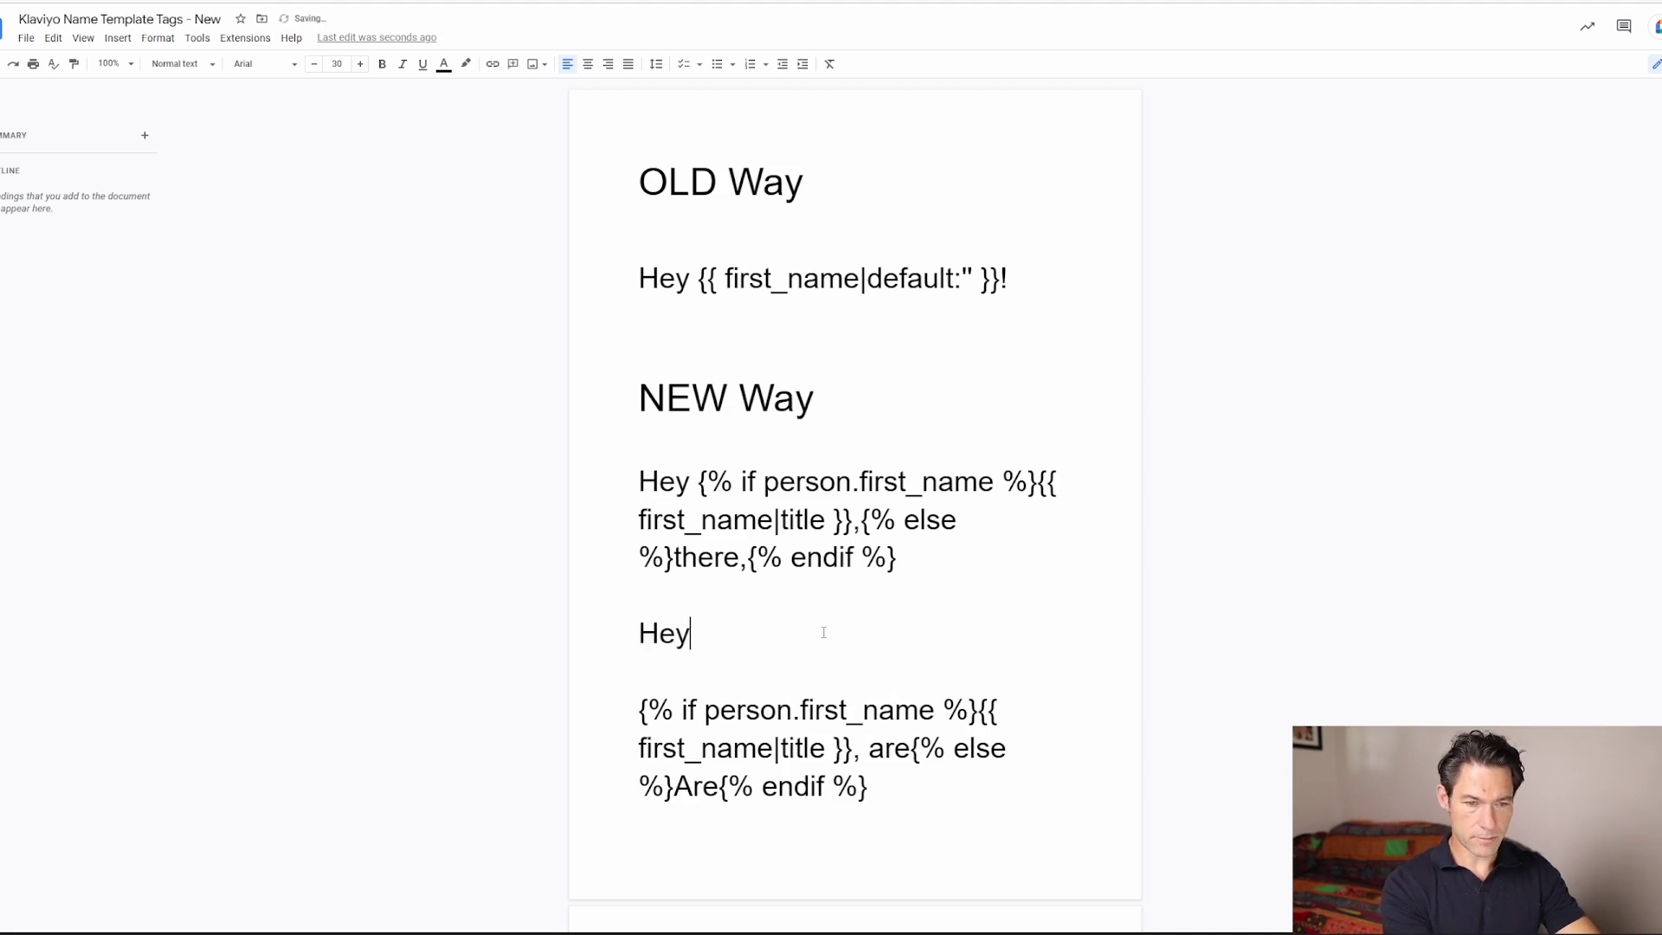
pyautogui.write(' Rod,')
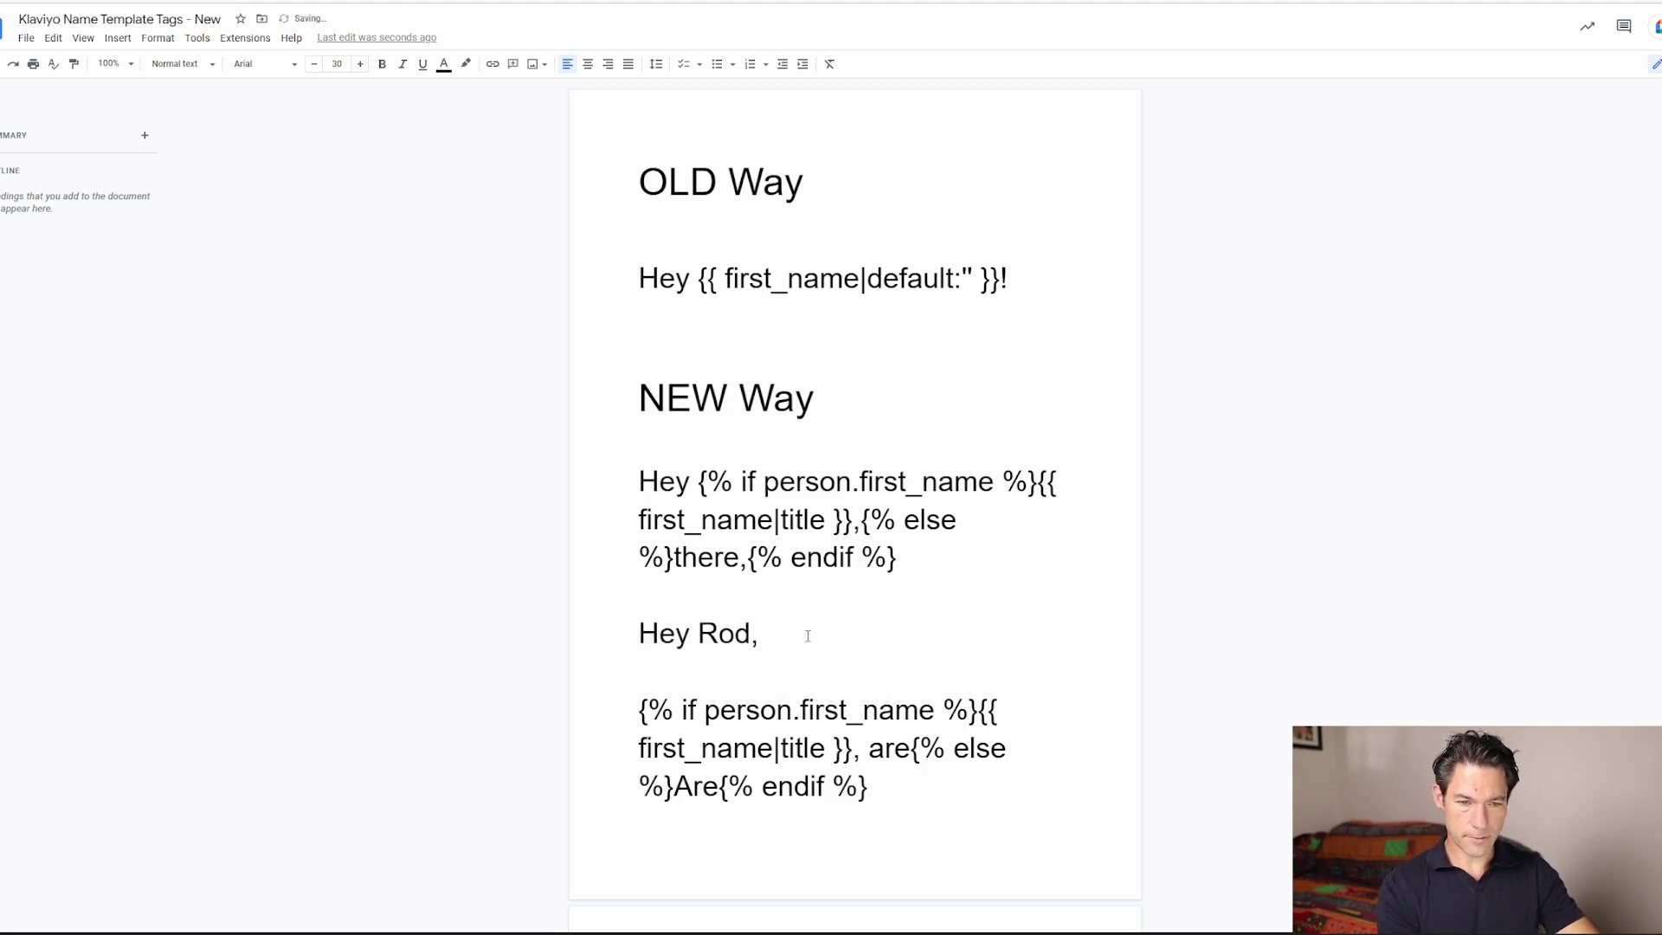
pyautogui.hotkey('ctrl', 'shift', 'End')
pyautogui.press('Return')
pyautogui.write('Hey there,')
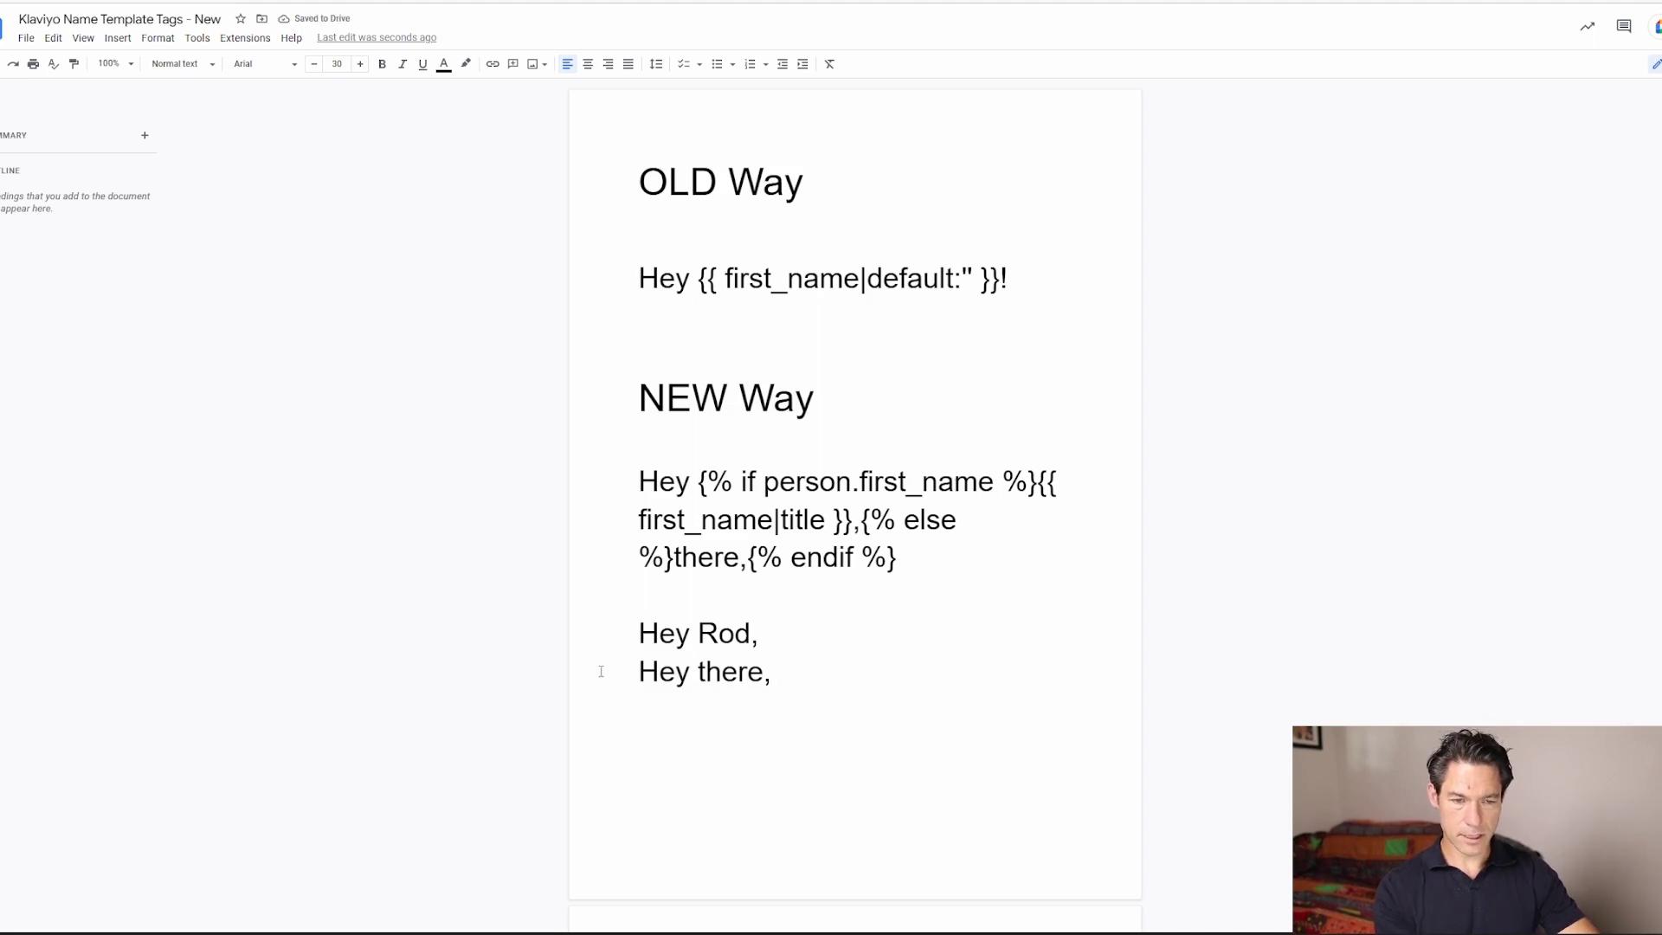
# Complete the second if/else template by appending 'you ready?'.
pyautogui.scroll(-7, 995, 638)
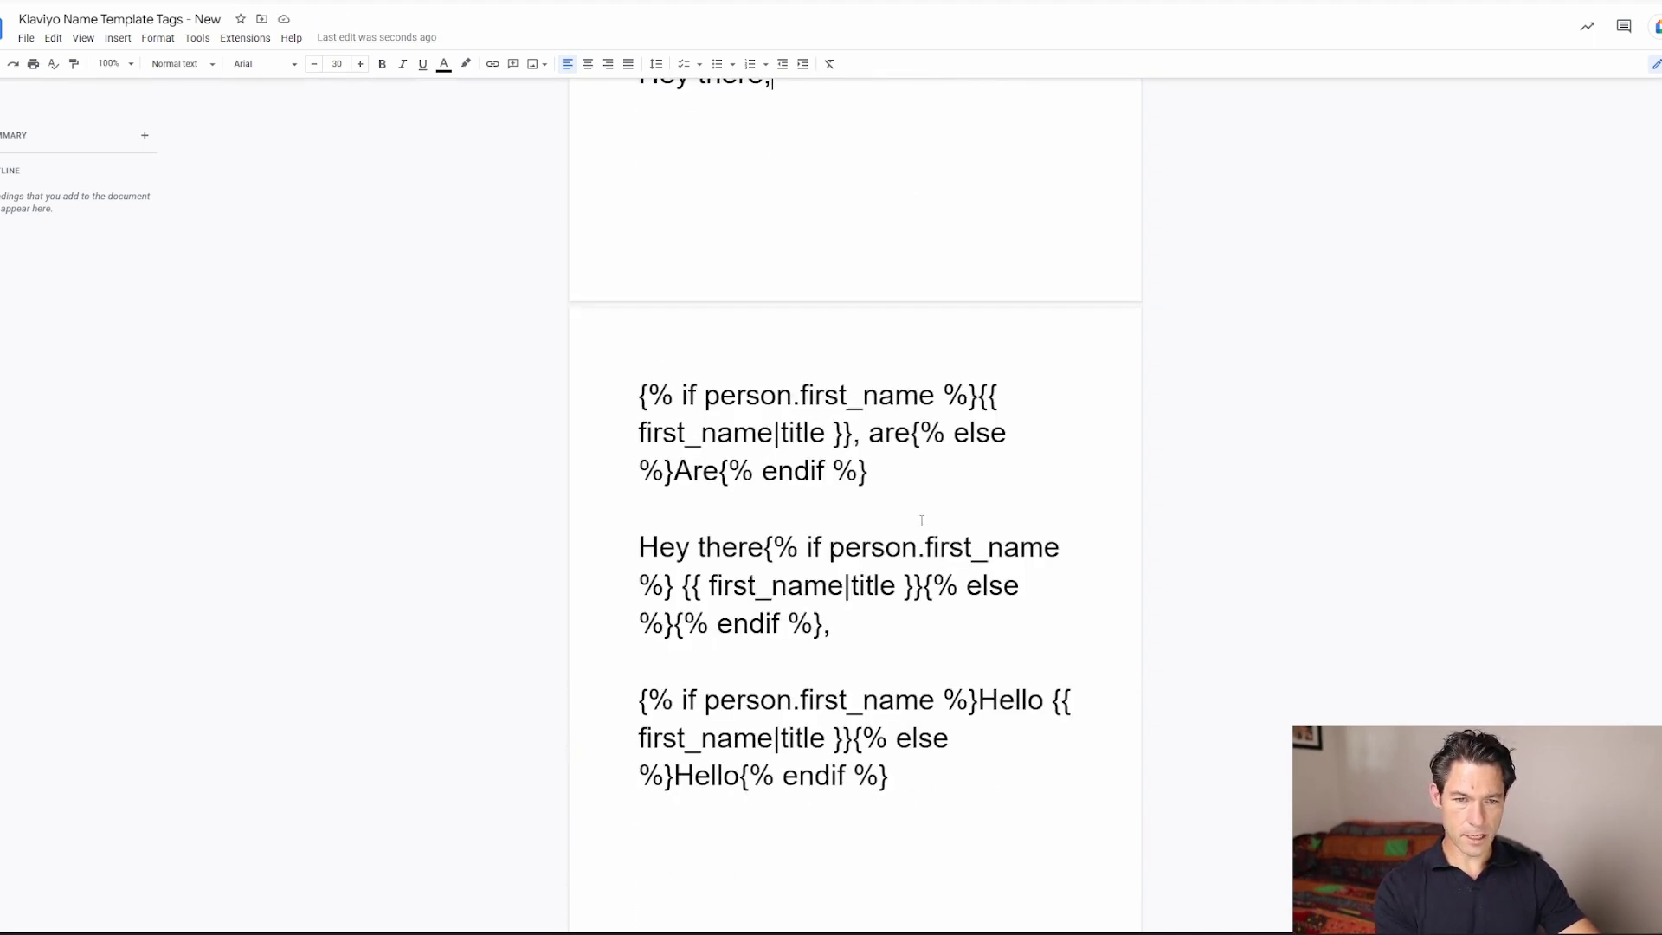
pyautogui.click(909, 473)
pyautogui.write('you ready?')
pyautogui.press('Return')
pyautogui.press('Return')
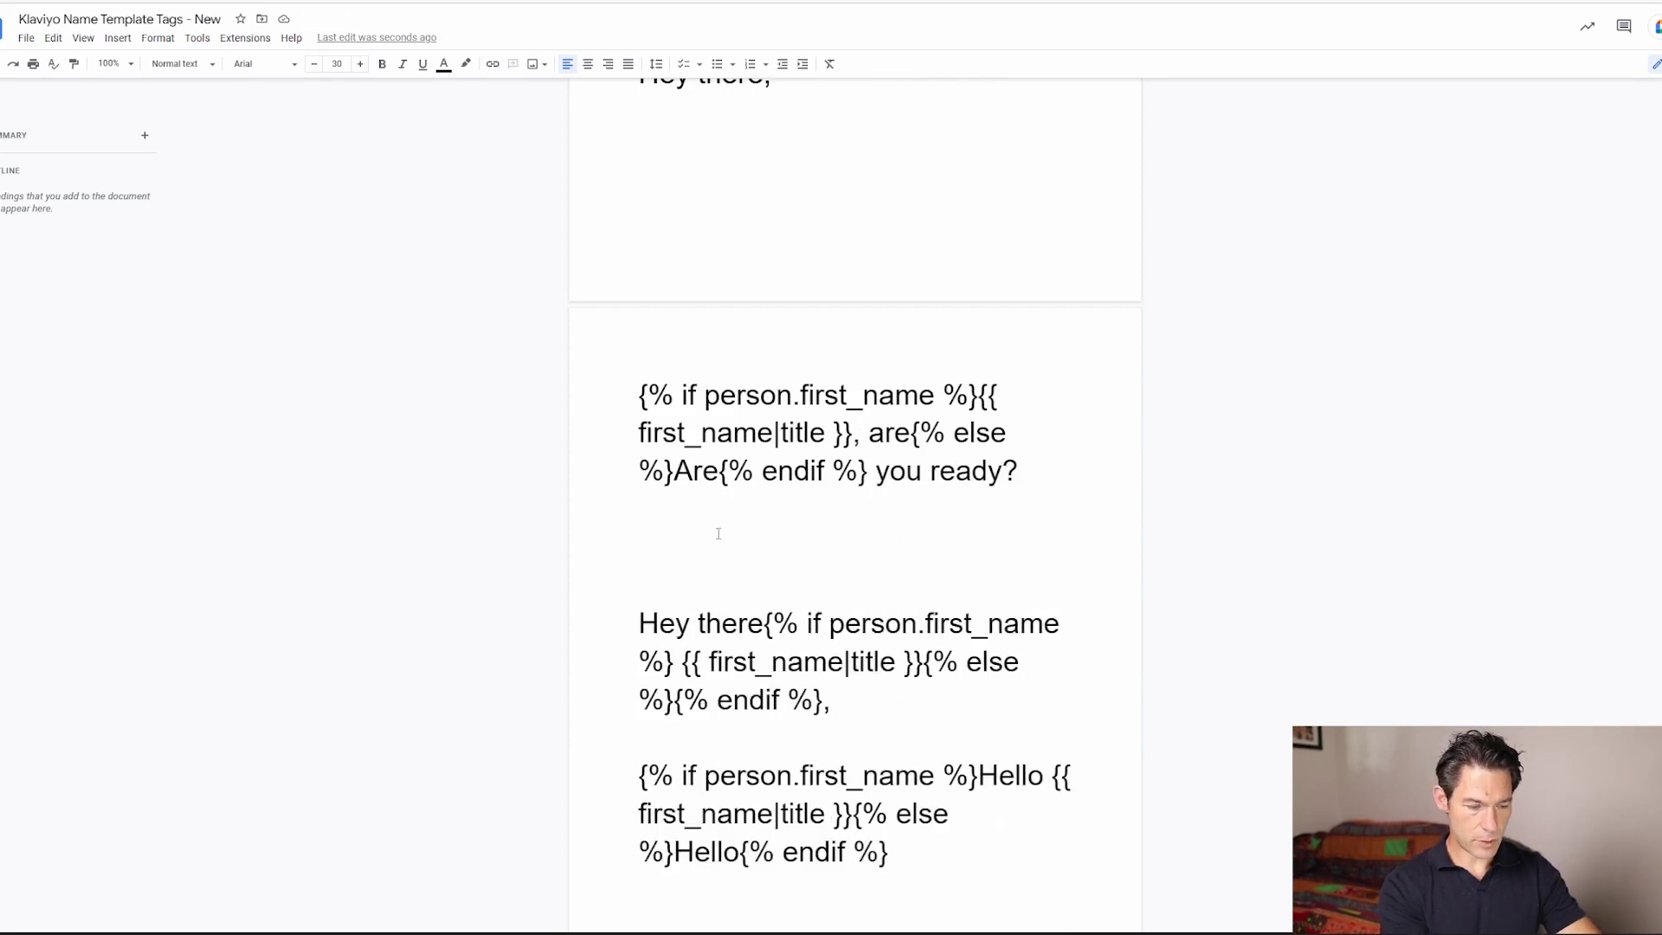
# List the second template's named result and 'Are you ready?' fallback, then type another sample first name.
pyautogui.write('Rod, are you ')
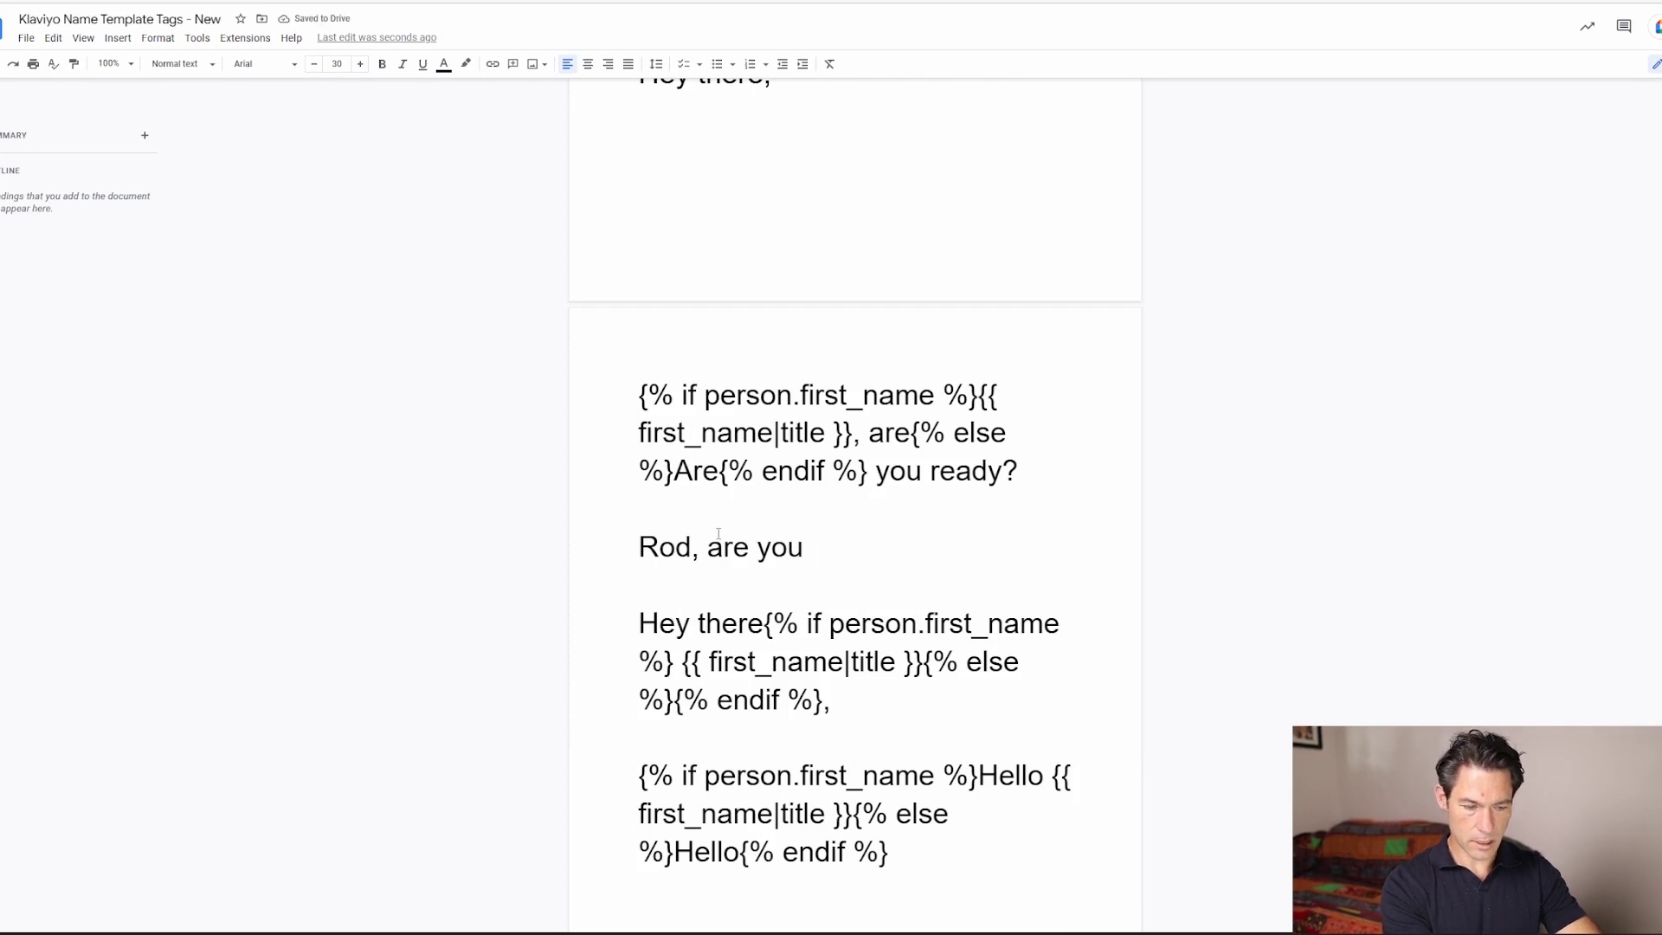
pyautogui.write('ready?')
pyautogui.press('Return')
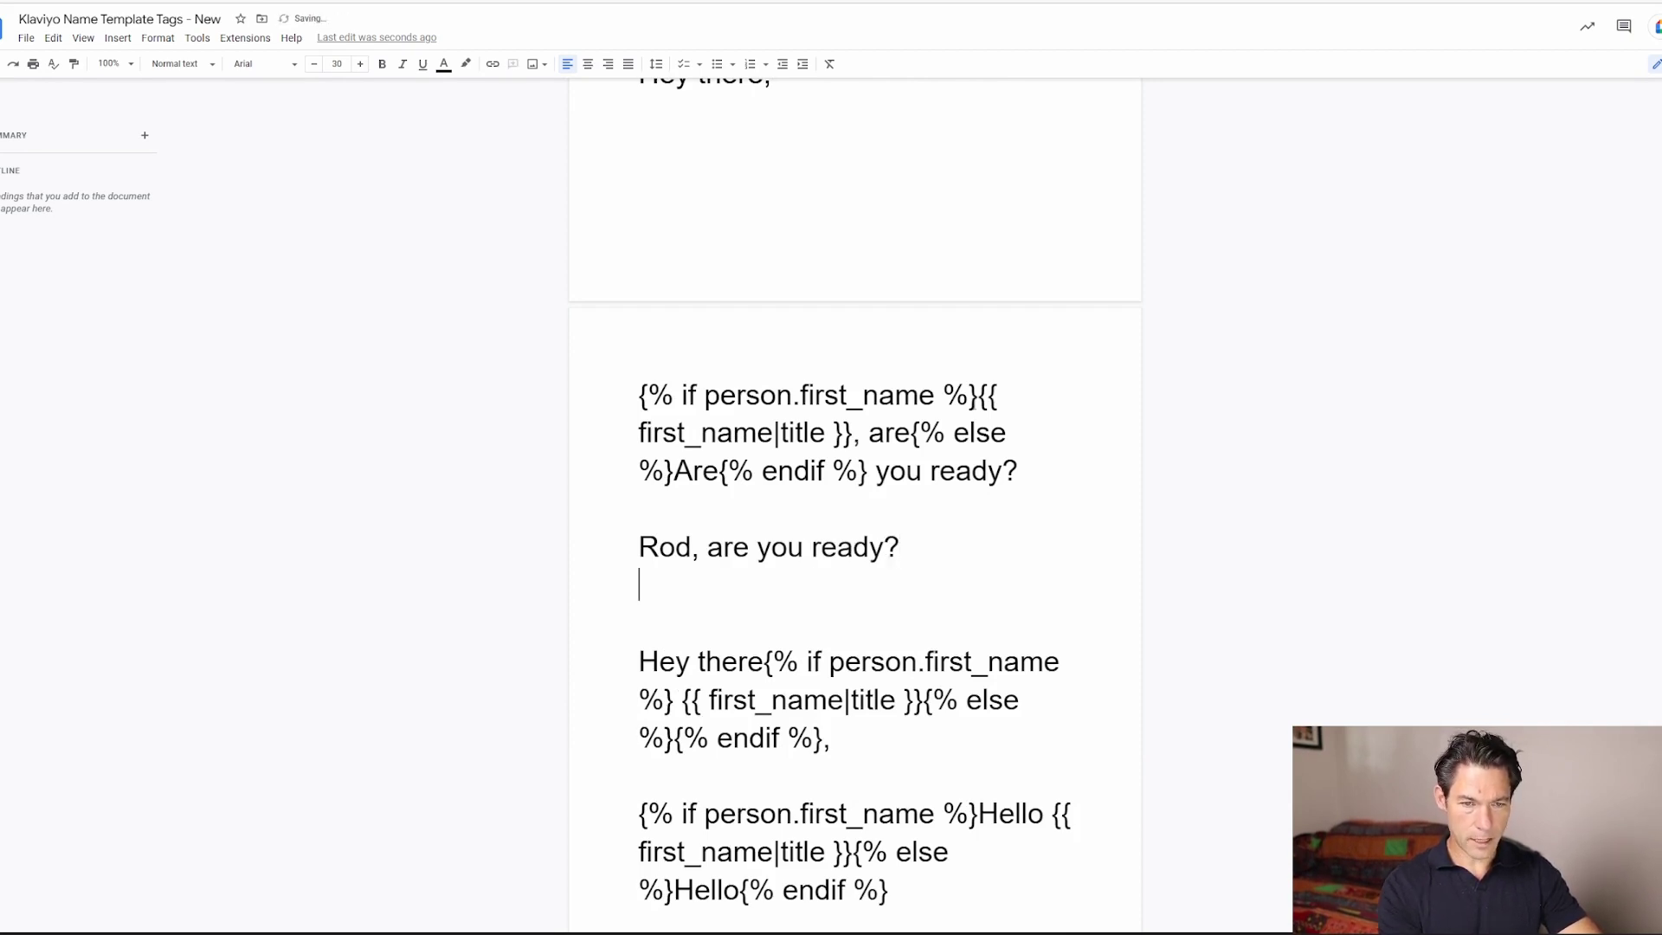
pyautogui.write('Are,')
pyautogui.press('BackSpace')
pyautogui.press('BackSpace')
pyautogui.write('you ready?')
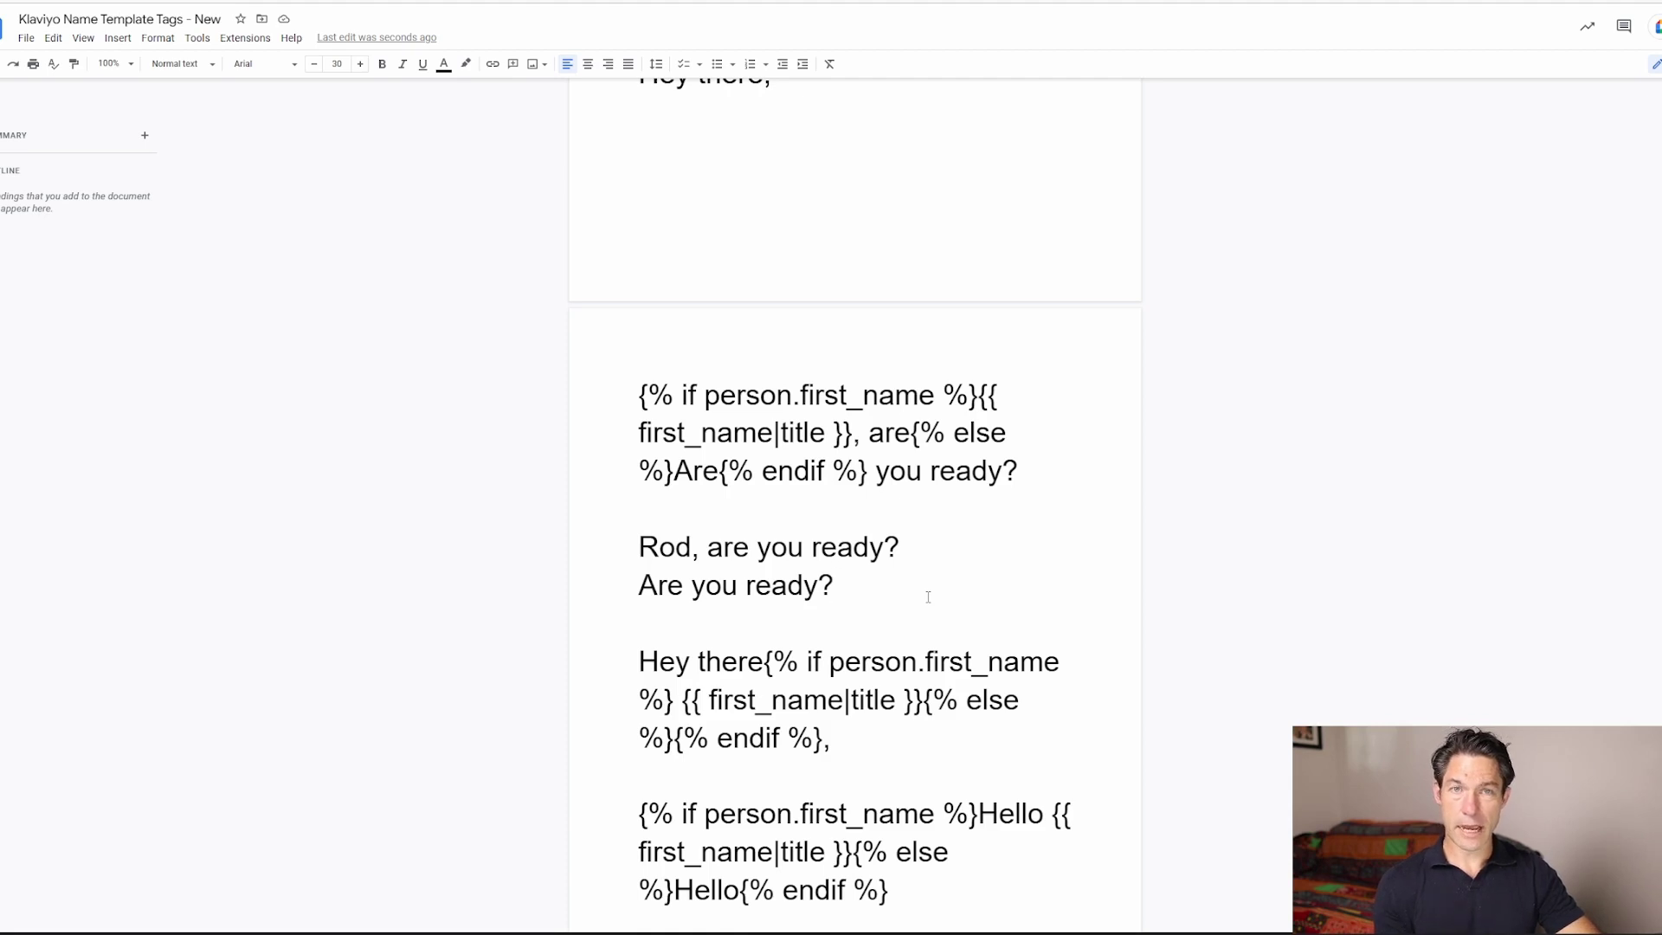
pyautogui.press('Return')
pyautogui.press('Return')
pyautogui.write('Djan')
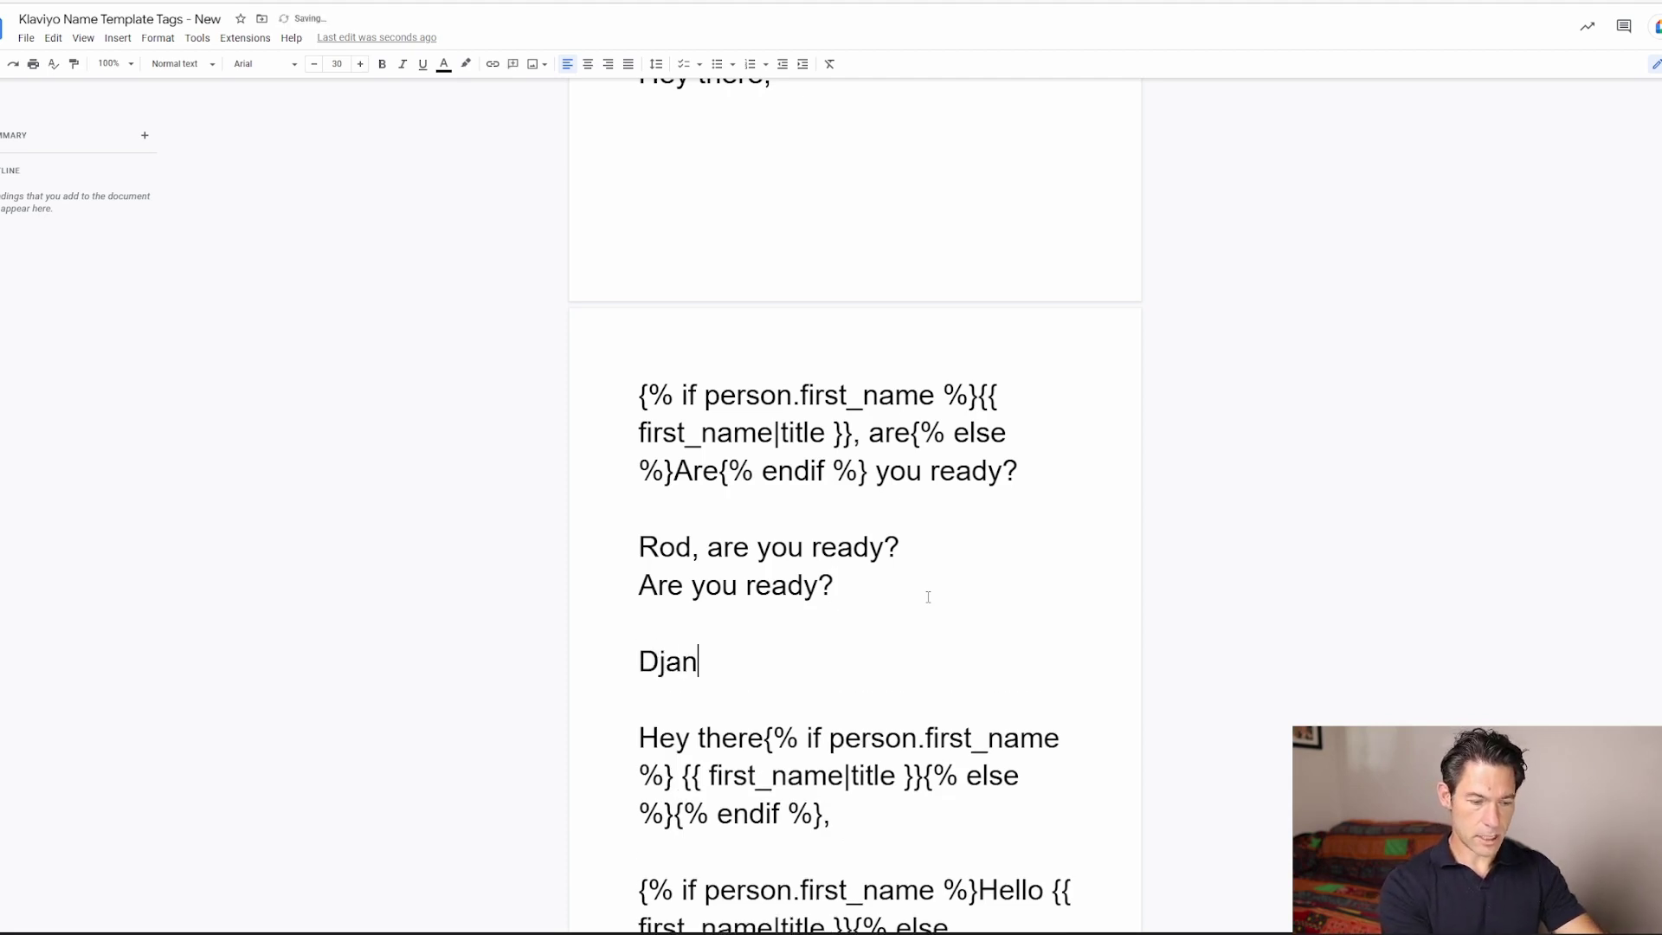
pyautogui.write('go')
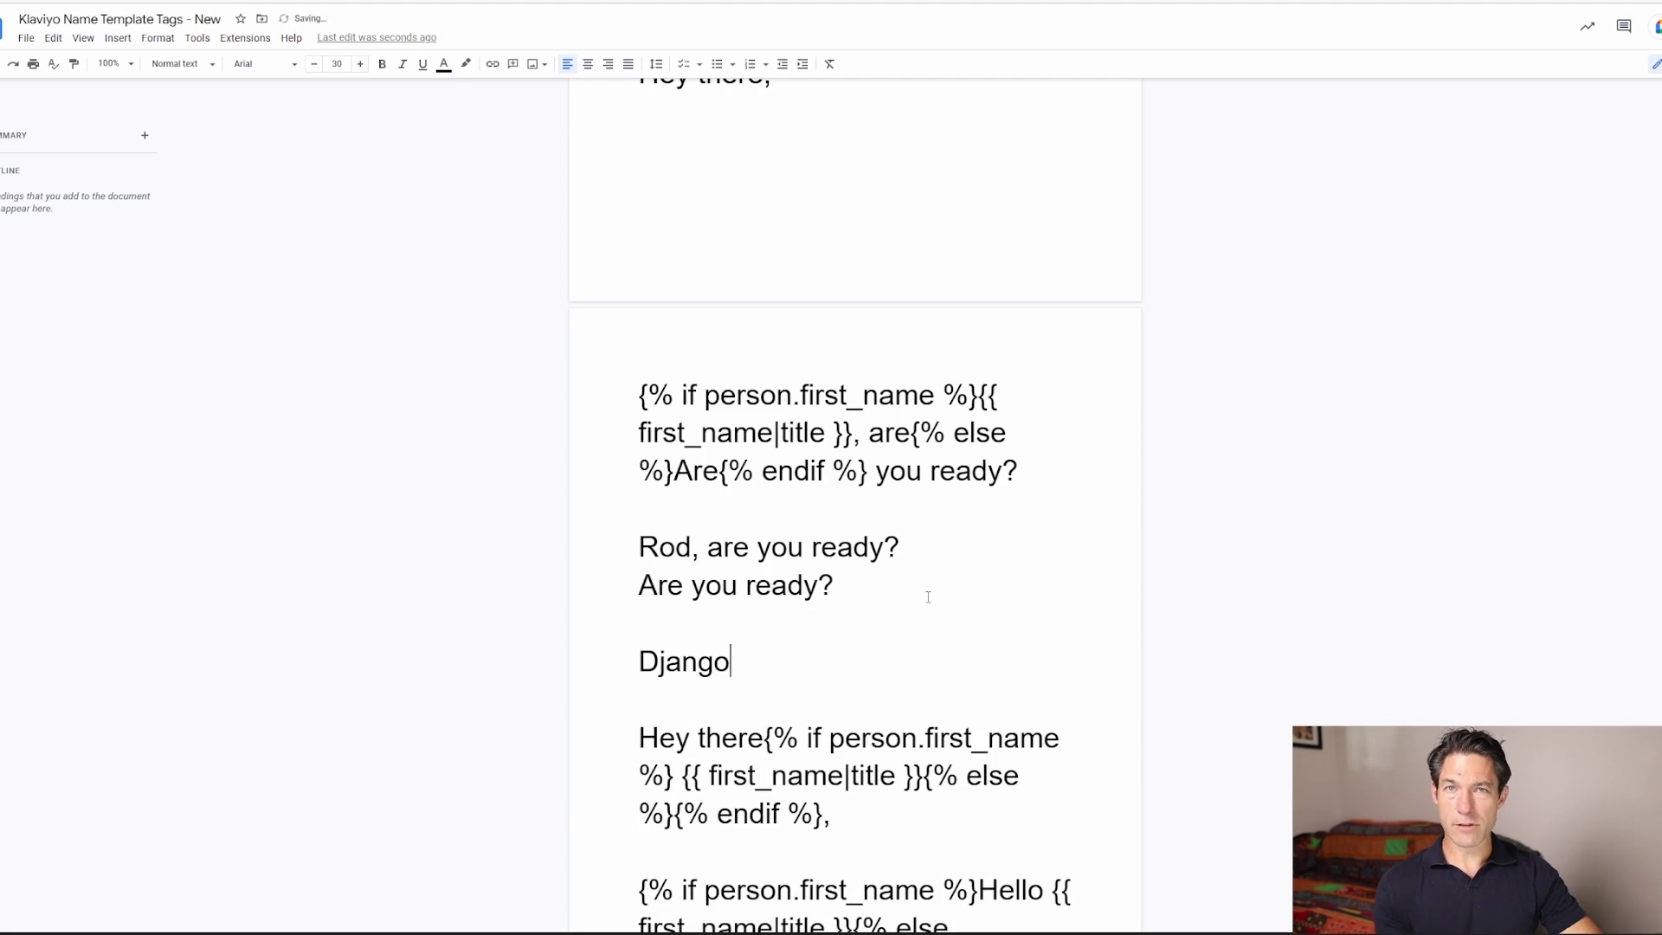